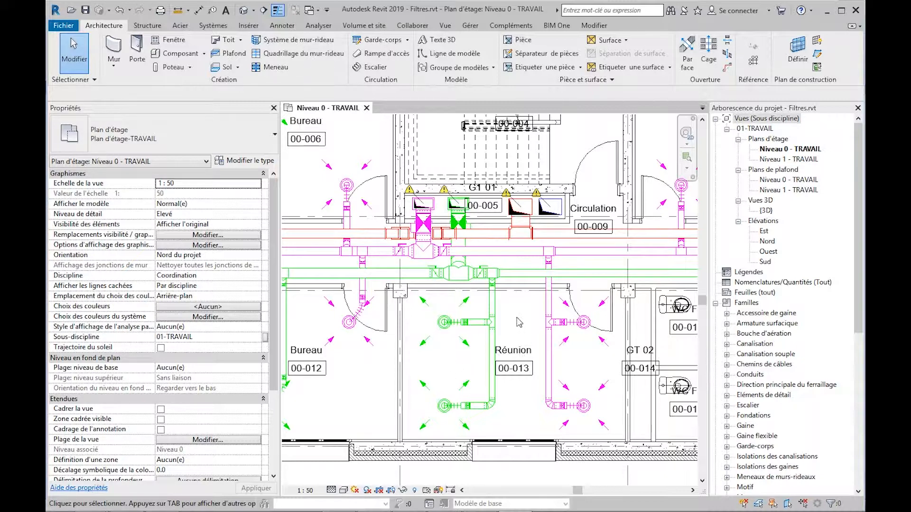
Inspect the two vertical rectangular ducts in shaft GT 01, one red and one blue, by selecting each and clearing the selection
middle_click_drag(513, 324, 490, 335)
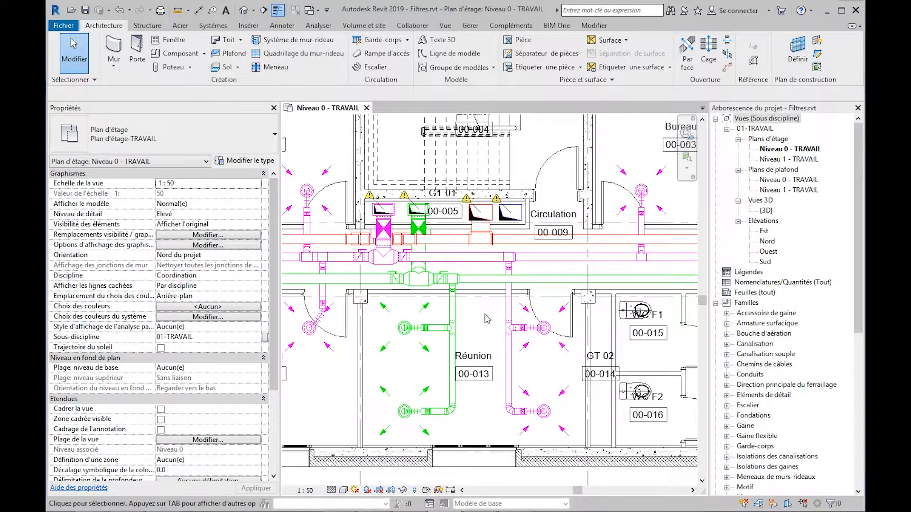
scroll(490, 266, "up", 5)
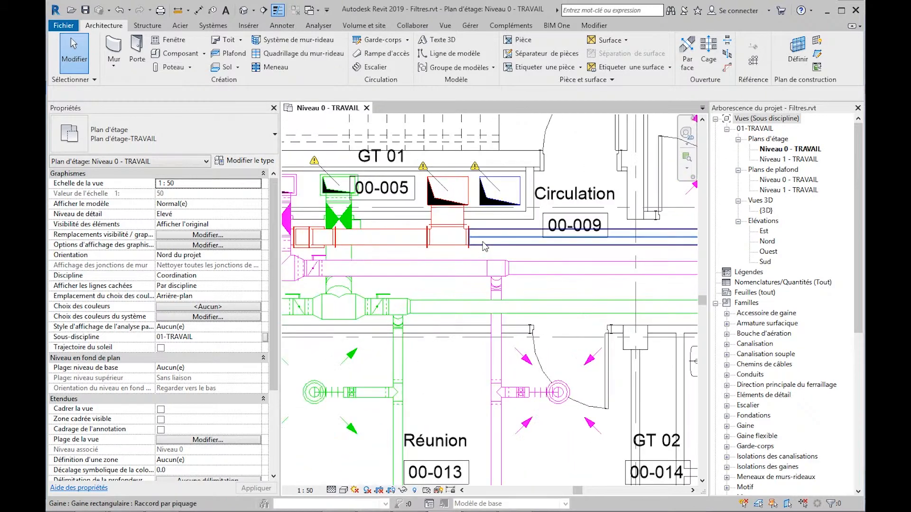
left_click(441, 197)
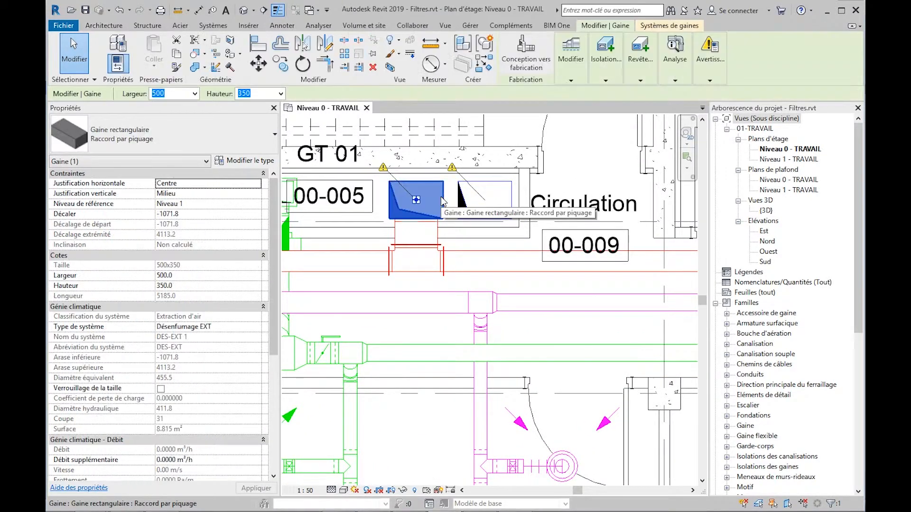
left_click(469, 196)
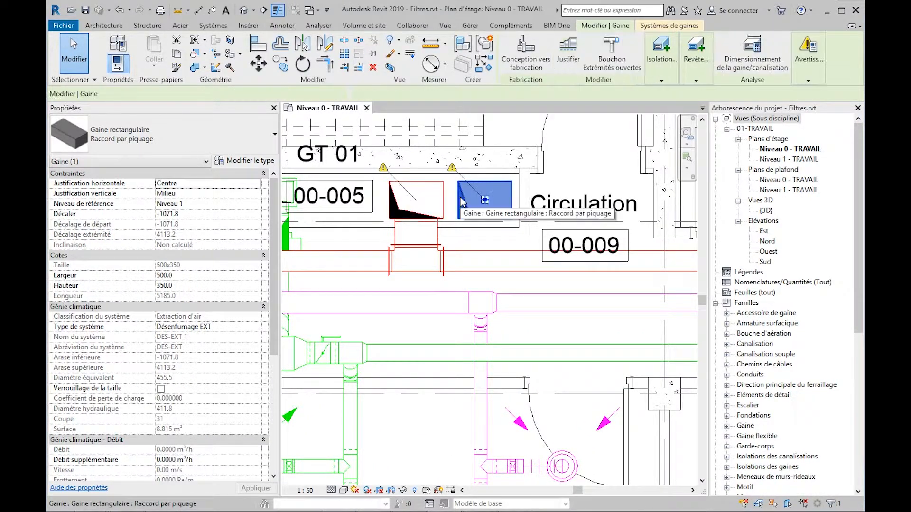
left_click(574, 170)
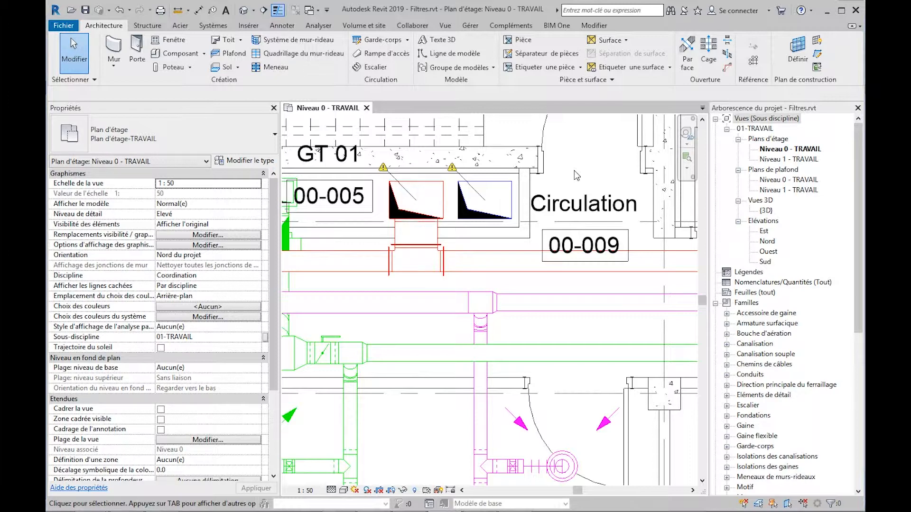
middle_click_drag(582, 179, 595, 172)
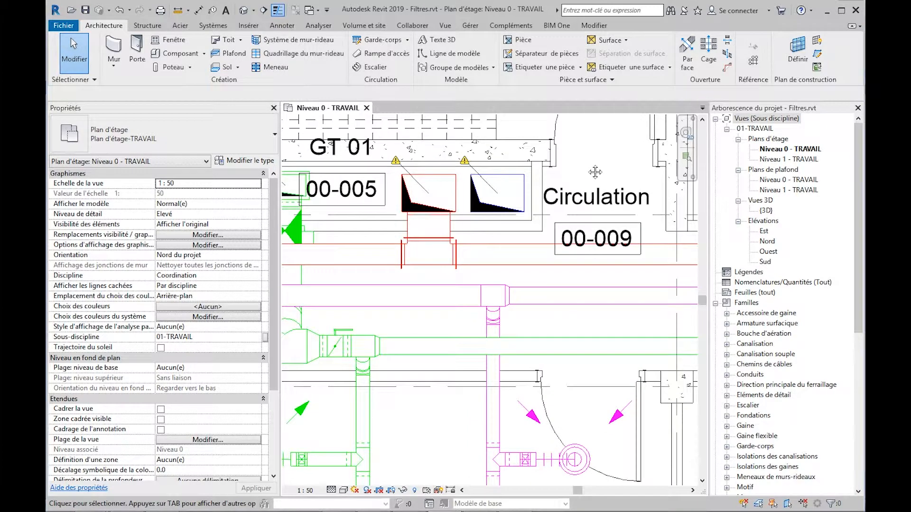
Check the element category of the red vertical duct, the rectangular tee below it and a rectangular elbow on the same red run
left_click(456, 190)
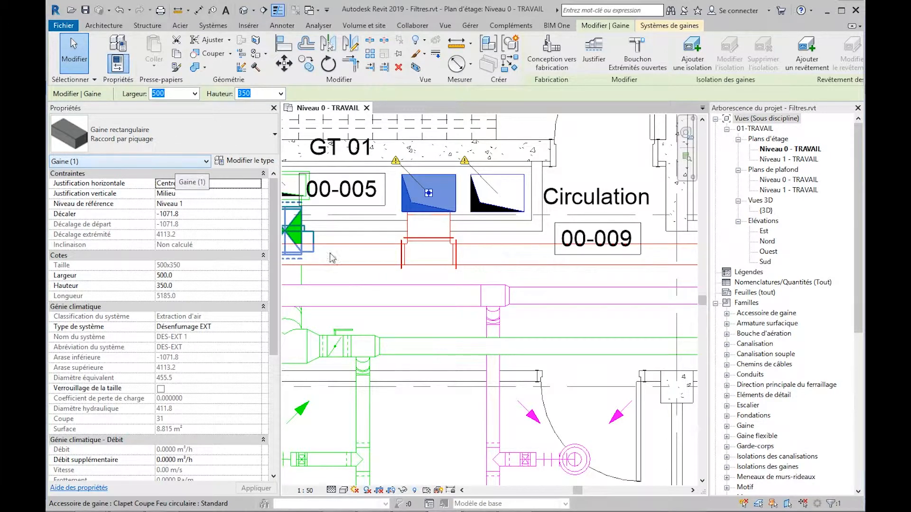
left_click(425, 256)
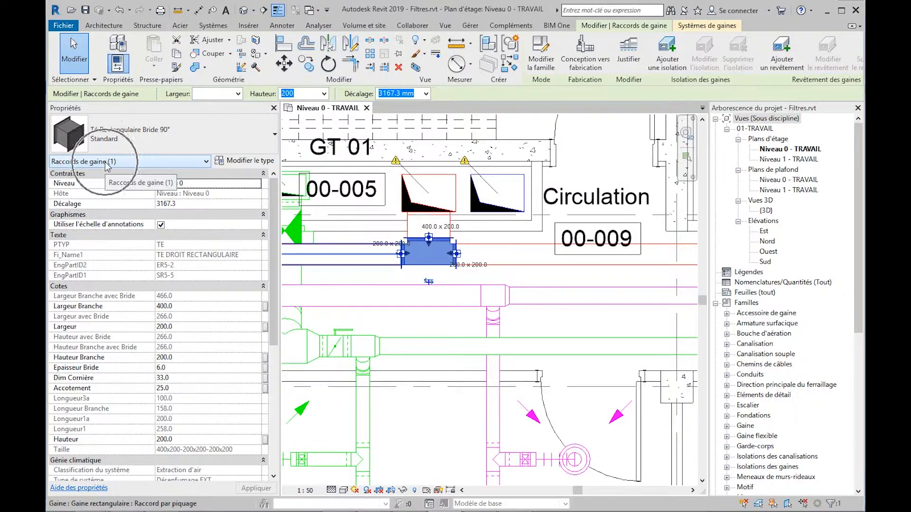
left_click(418, 403)
scroll(417, 402, "down", 2)
middle_click_drag(418, 402, 606, 335)
scroll(370, 237, "up", 3)
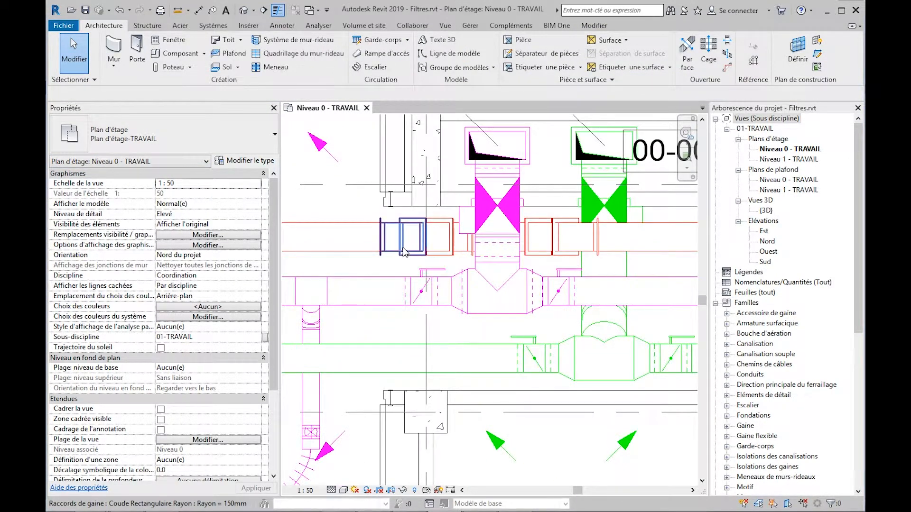
left_click(404, 252)
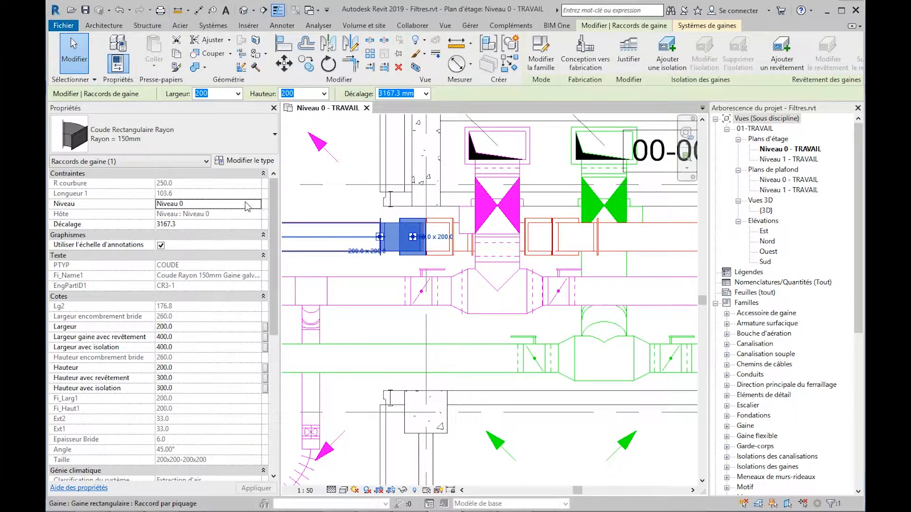
left_click(200, 164)
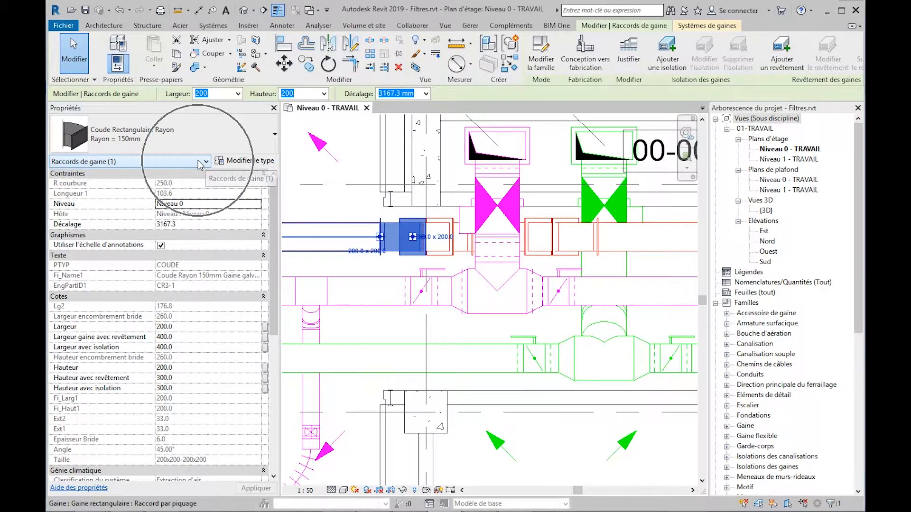
key("Escape")
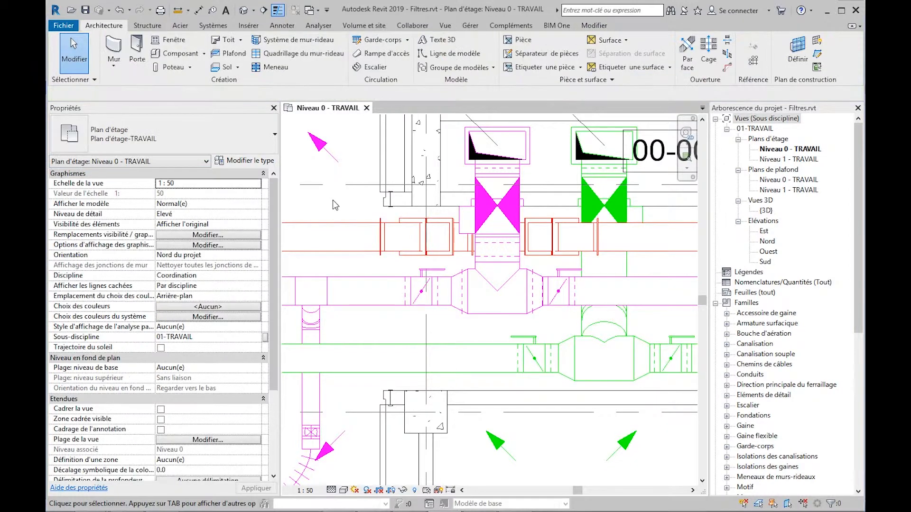
Check the element category of the rectangular end cap closing the red duct run near office 00-010
scroll(335, 205, "down", 3)
middle_click_drag(335, 205, 530, 254)
scroll(421, 254, "up", 5)
middle_click_drag(367, 258, 498, 261)
middle_click_drag(411, 262, 455, 263)
scroll(358, 218, "up", 1)
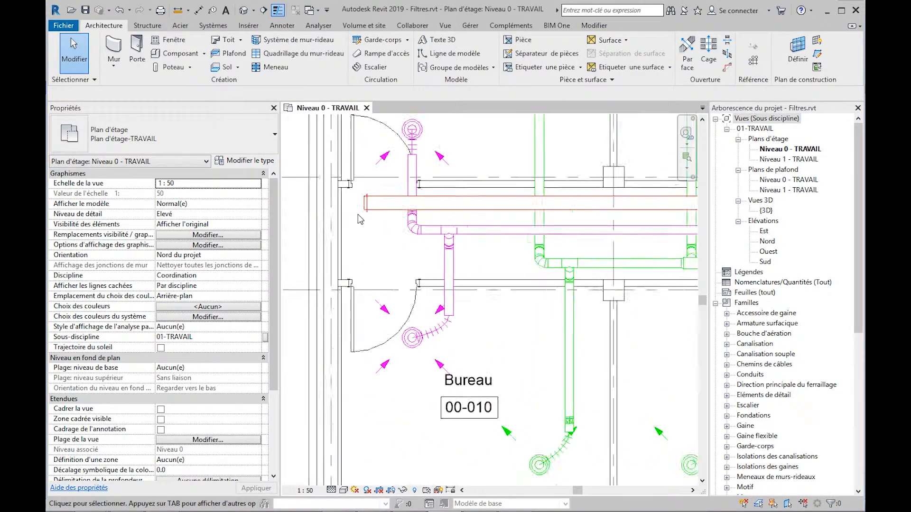
scroll(358, 218, "up", 3)
left_click(383, 203)
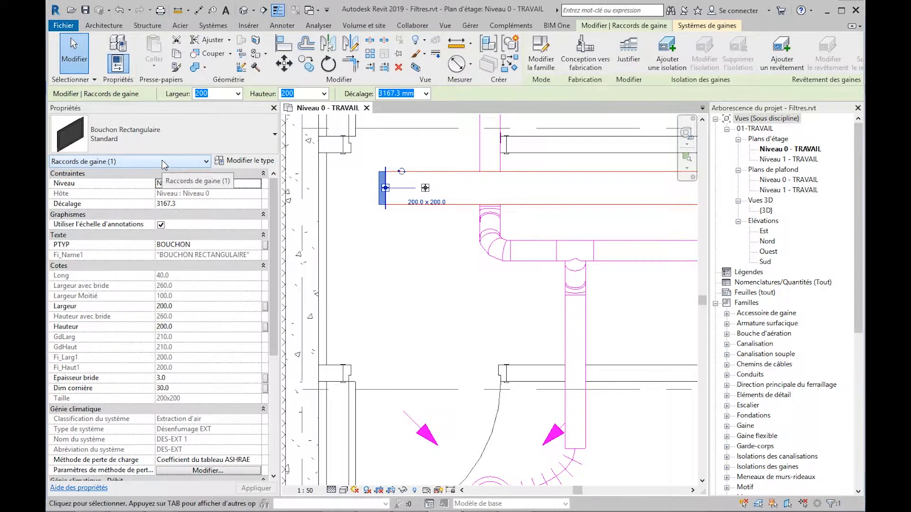
left_click(410, 271)
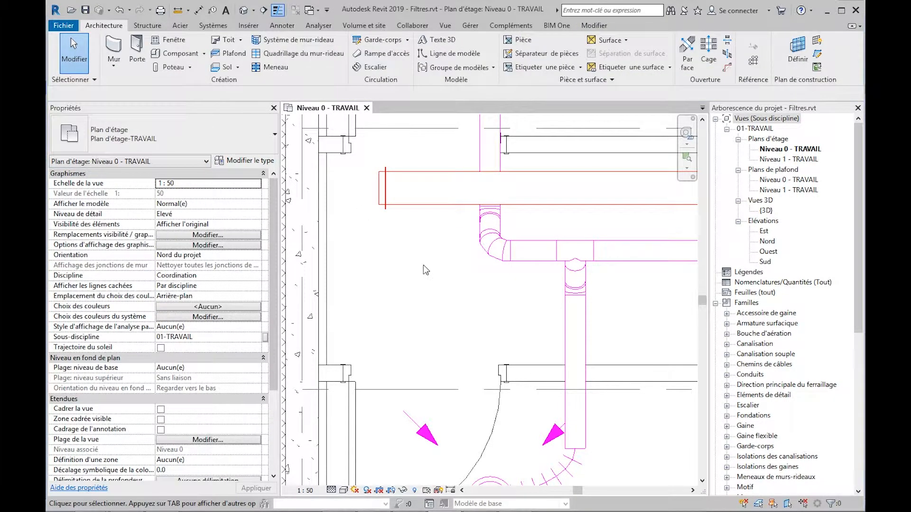
Follow the corridor ducts back to shaft GT 01 and check the system name of the red vertical duct
scroll(424, 266, "down", 2)
middle_click_drag(445, 288, 376, 287)
scroll(369, 285, "down", 2)
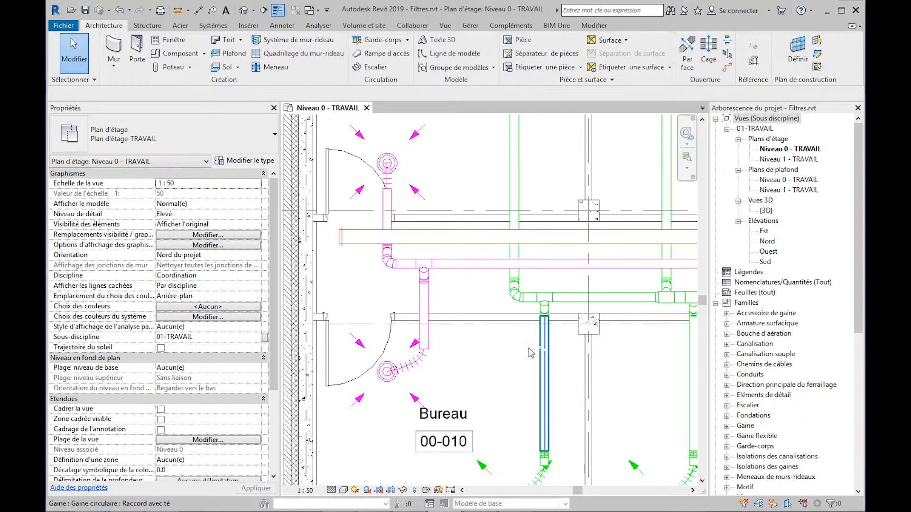
middle_click_drag(535, 357, 400, 337)
middle_click_drag(569, 332, 441, 327)
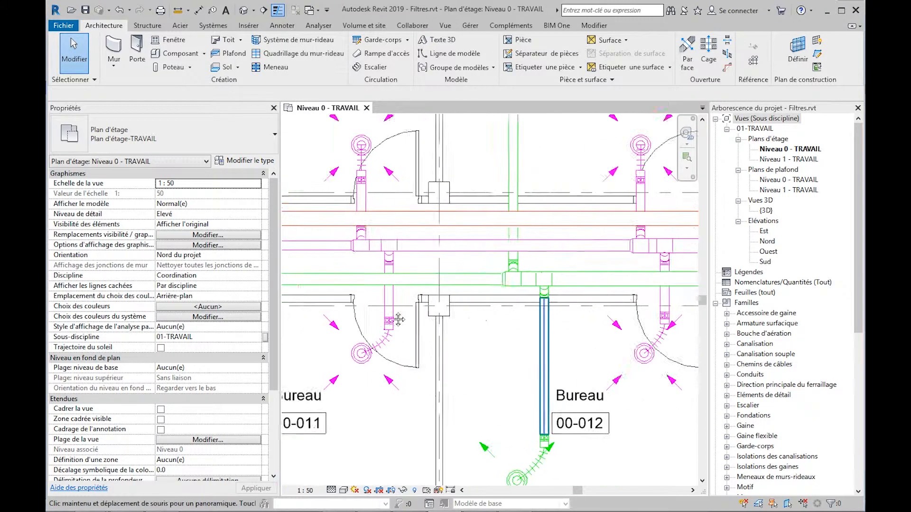
middle_click_drag(612, 322, 490, 324)
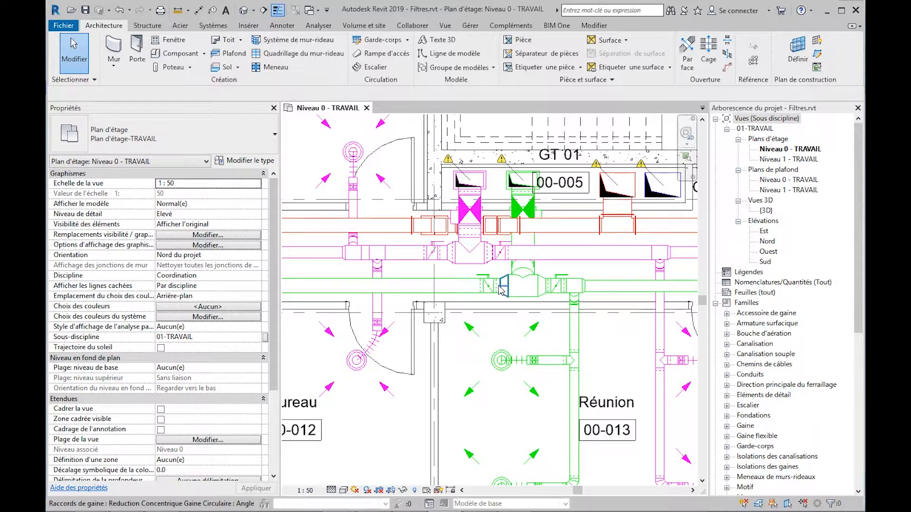
middle_click_drag(616, 339, 459, 371)
scroll(552, 302, "up", 3)
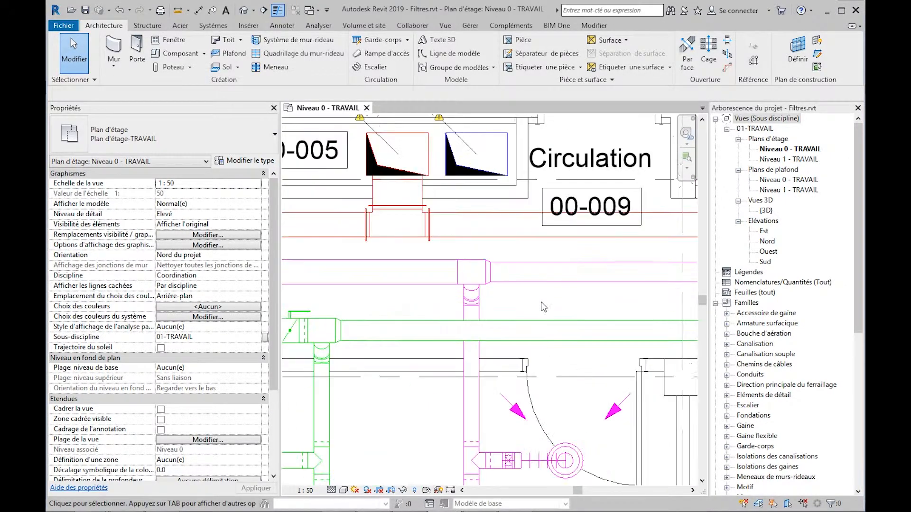
middle_click_drag(538, 309, 536, 327)
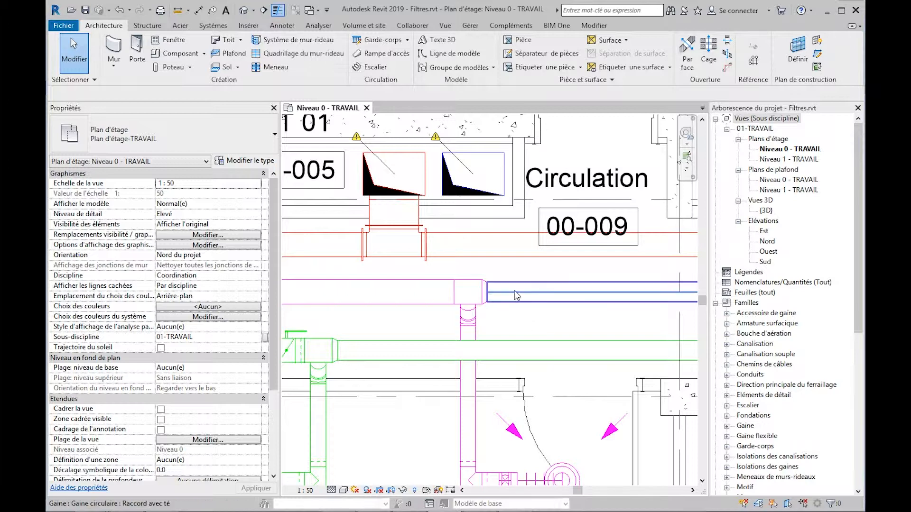
left_click(425, 168)
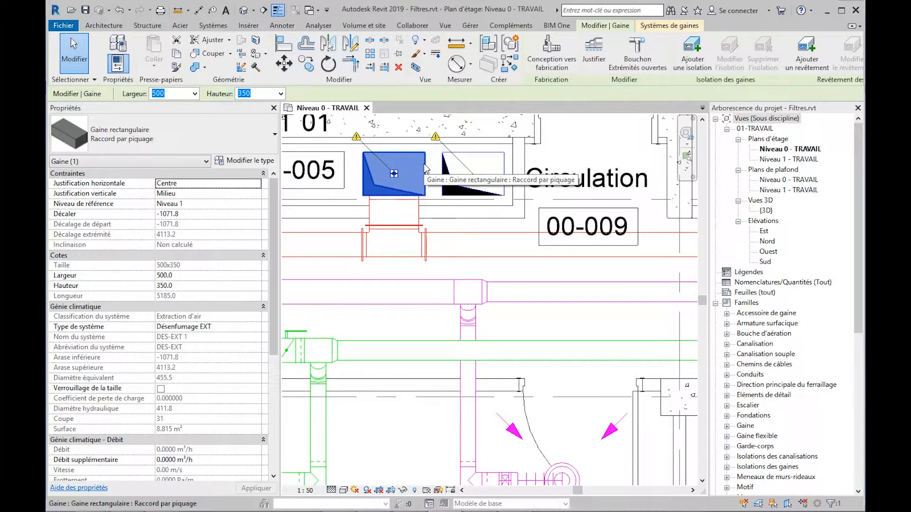
left_click(185, 338)
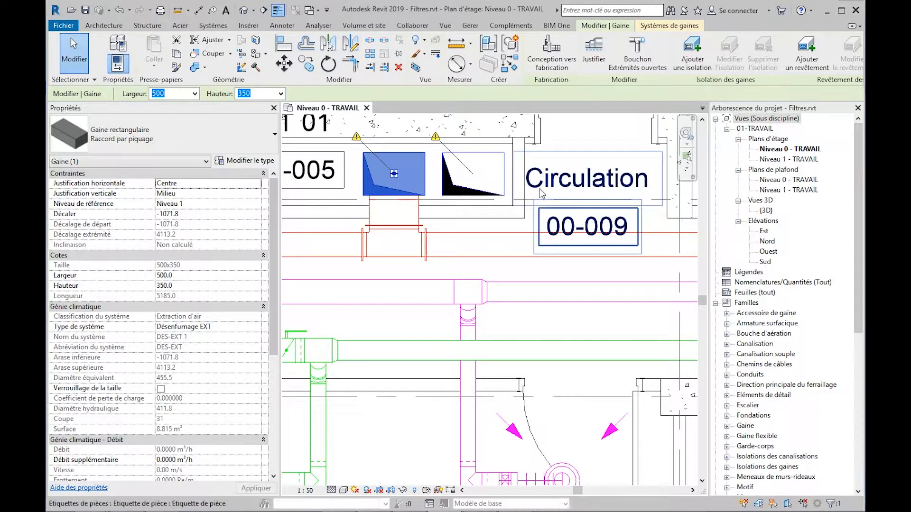
Check the system name of the blue vertical duct in shaft GT 01, then clear the selection
left_click(506, 171)
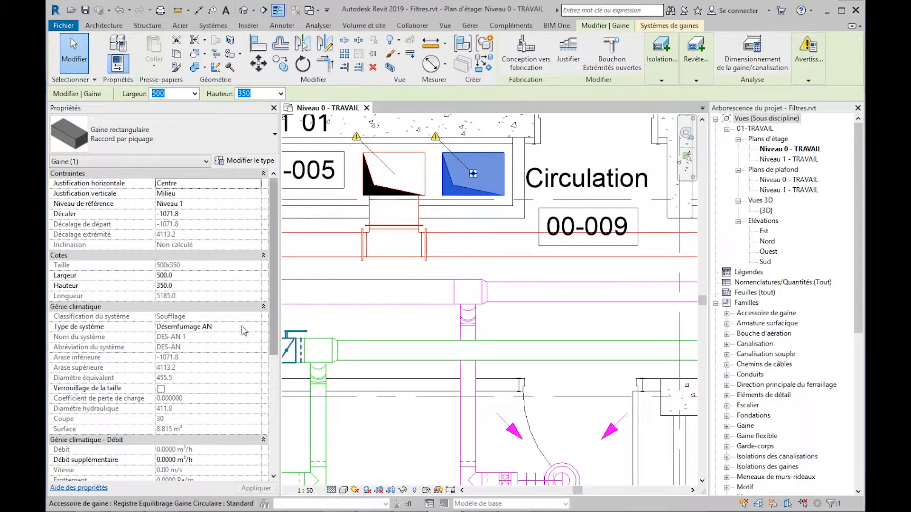
left_click(166, 340)
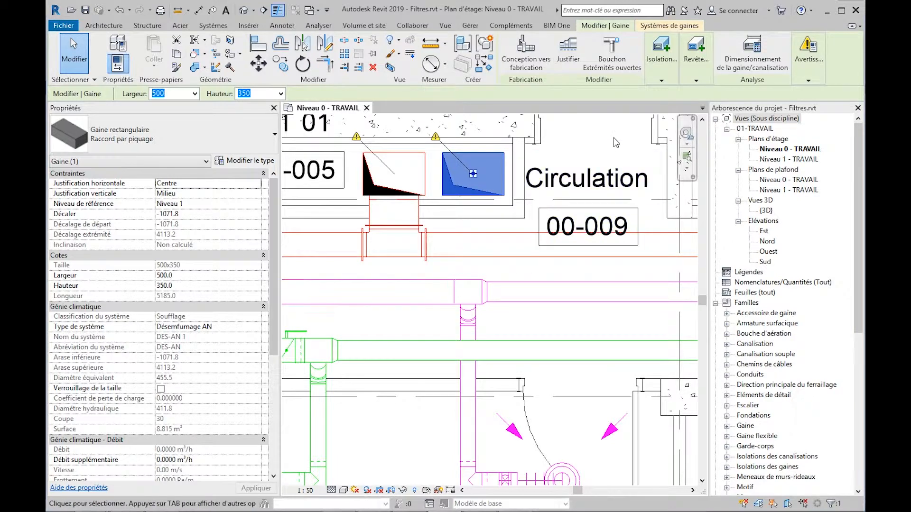
left_click(600, 135)
Create a new rule-based view filter named DES from the floor plan's visibility/graphics overrides
scroll(600, 135, "down", 3)
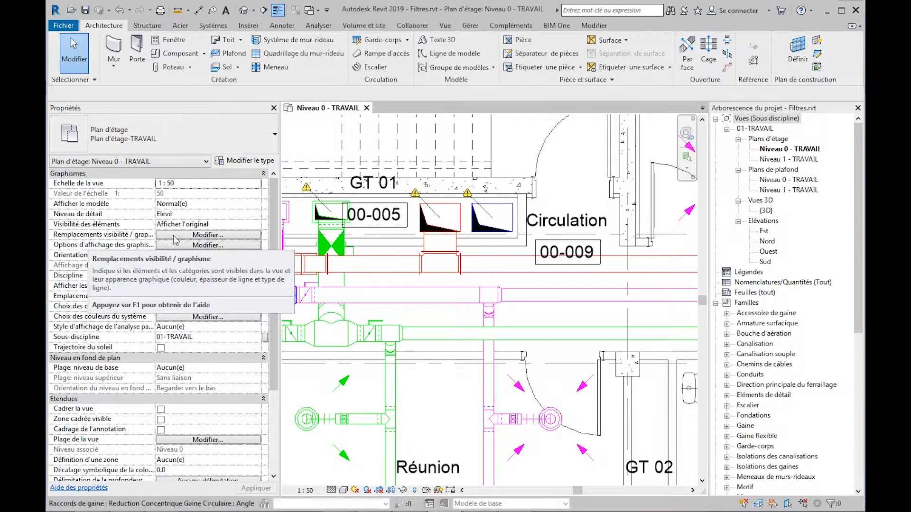
left_click(209, 235)
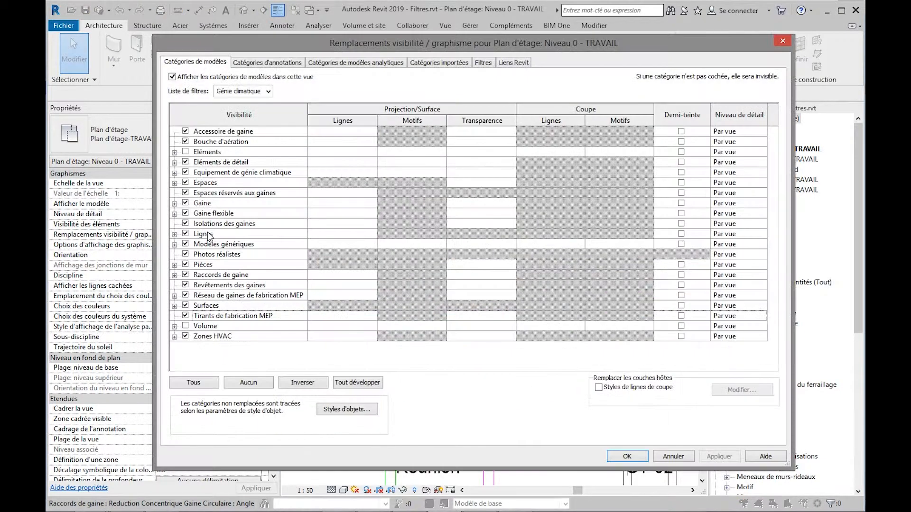
left_click(484, 62)
left_click(343, 398)
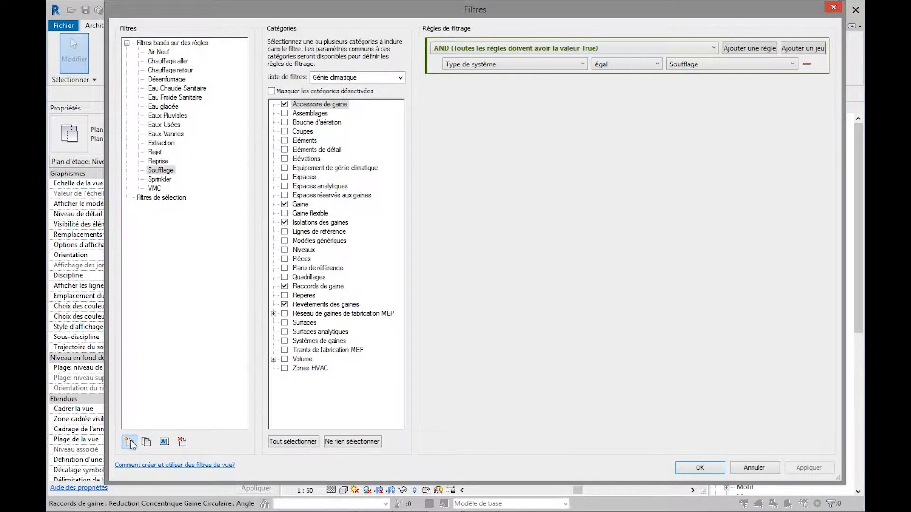
left_click(129, 442)
left_click(473, 217)
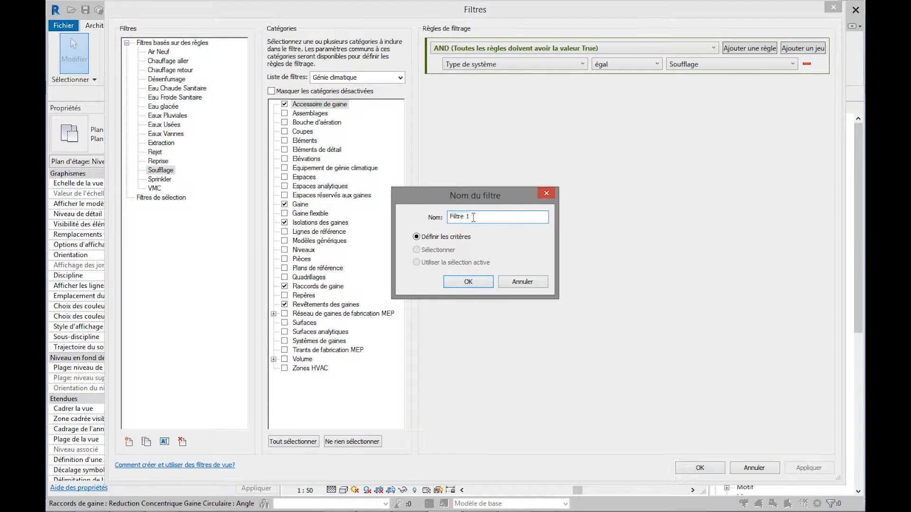
left_click_drag(473, 217, 434, 218)
type("DES")
left_click(468, 282)
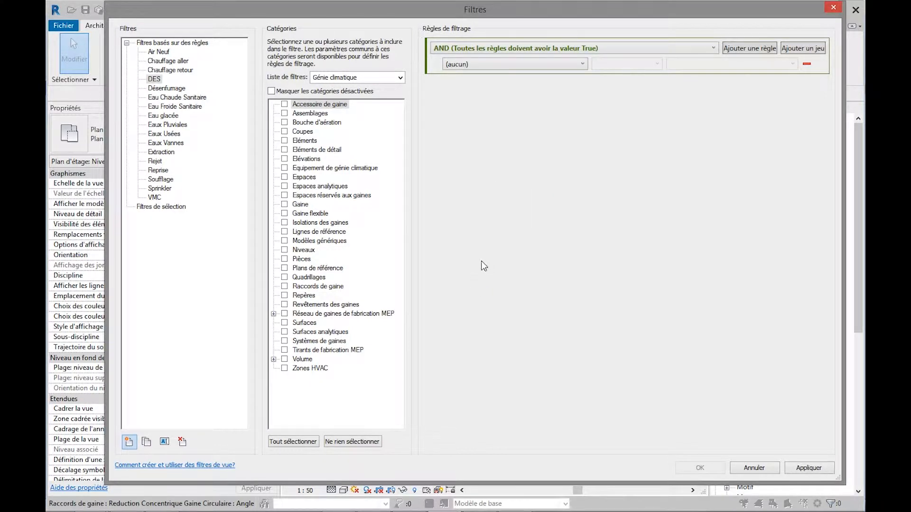
Include the categories Raccords de gaine and Gaine in the DES filter
left_click(286, 106)
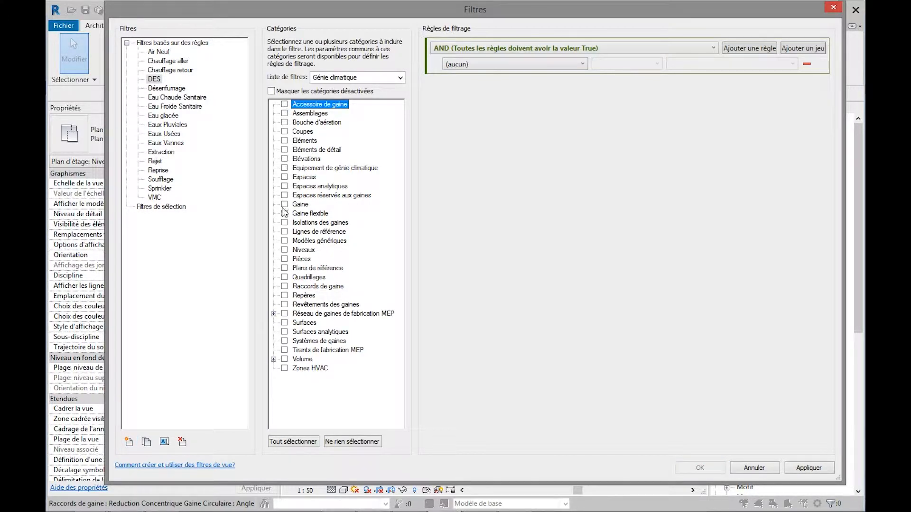
left_click(285, 286)
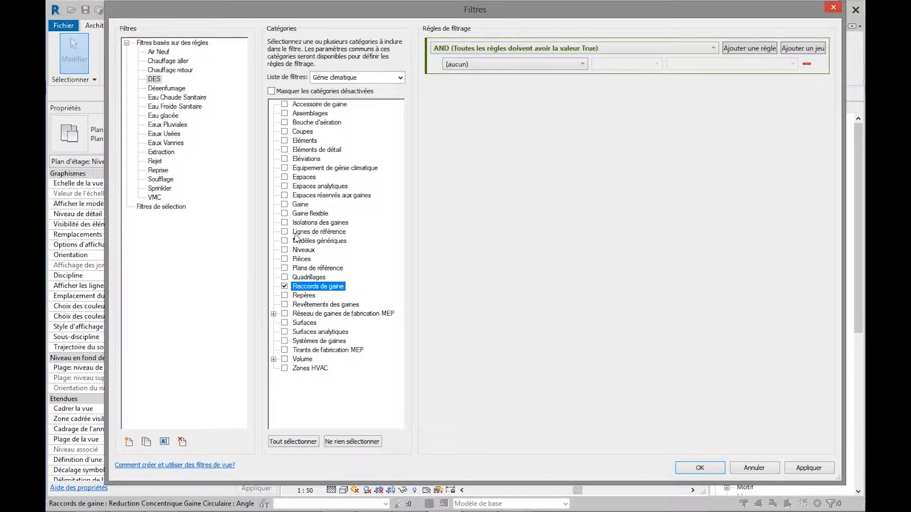
left_click(285, 205)
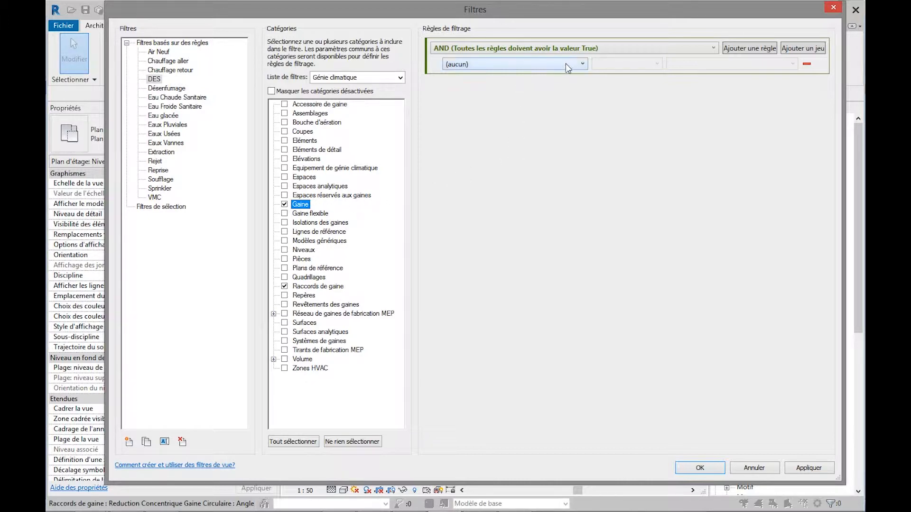
Define the DES filter rule as Nom du système contient DES and save the filter
left_click(580, 65)
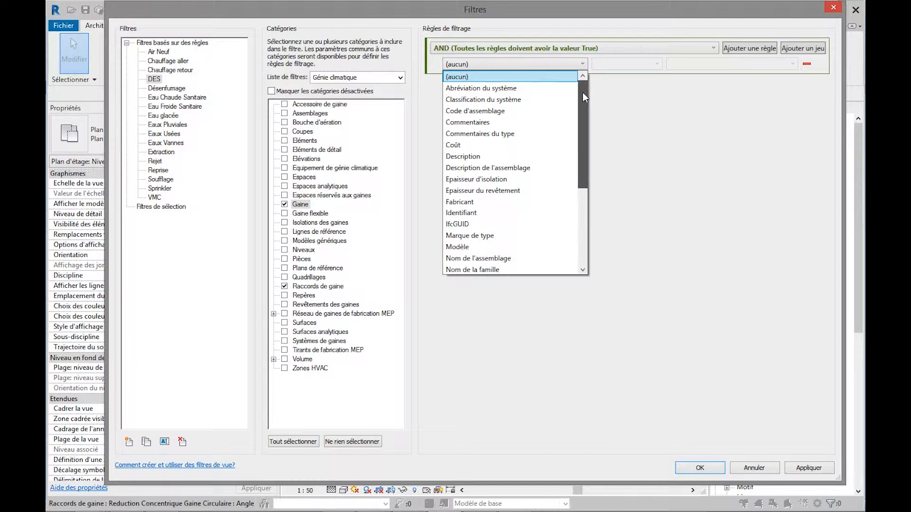
left_click_drag(583, 96, 583, 116)
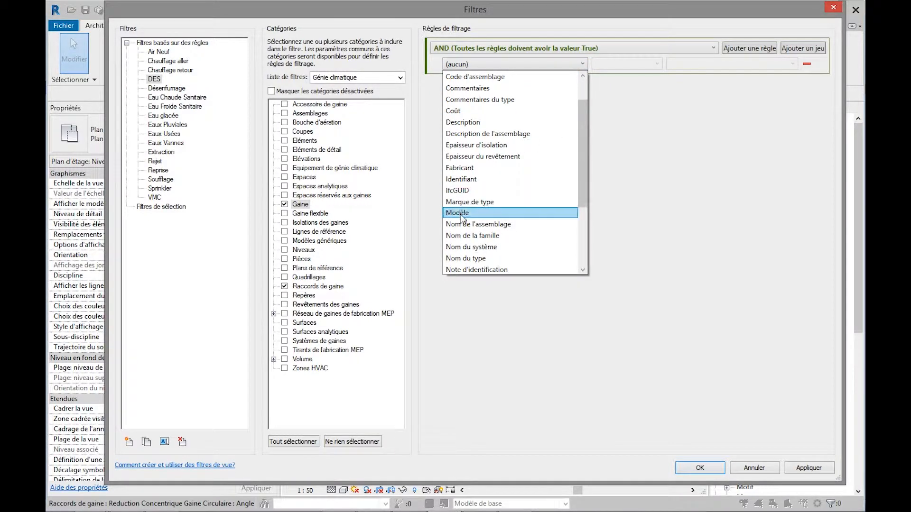
left_click(465, 246)
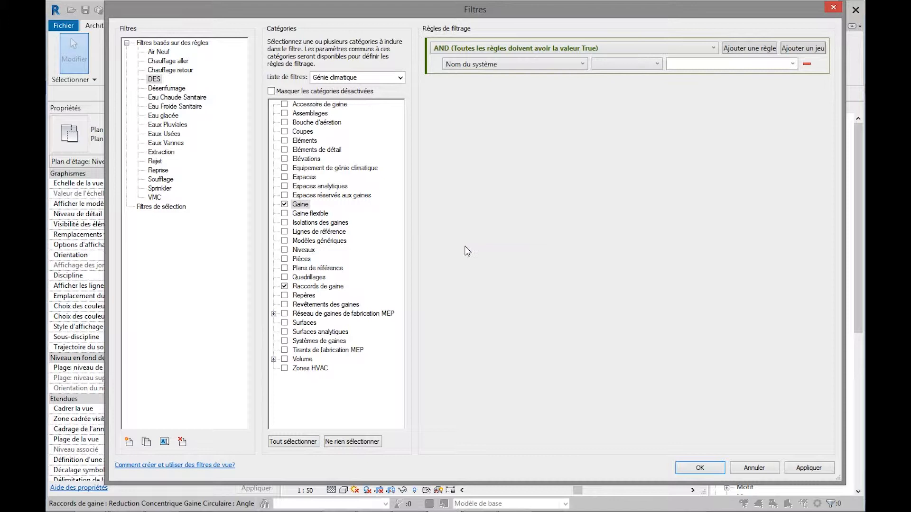
left_click(657, 63)
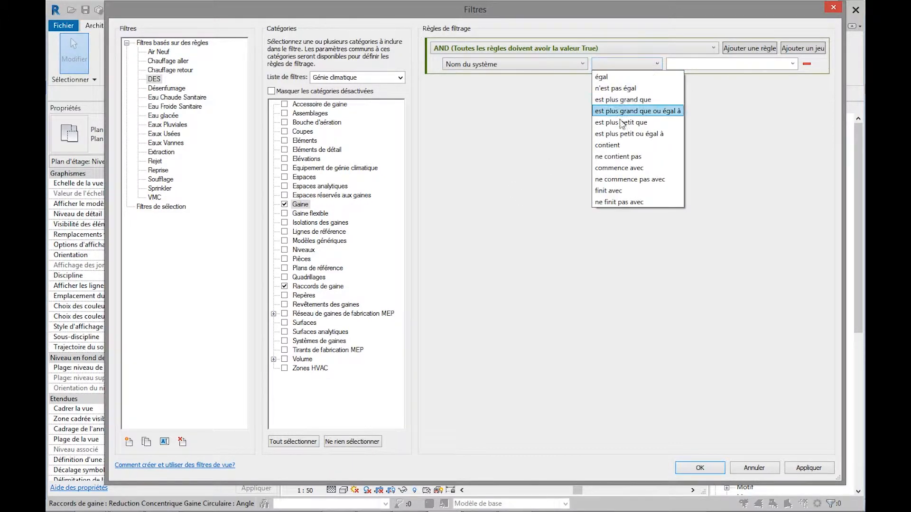
left_click(616, 146)
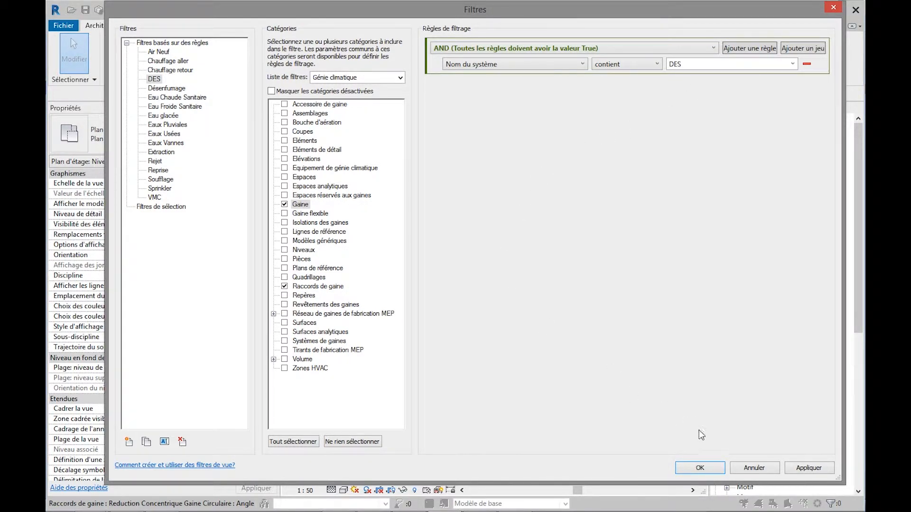
left_click(696, 471)
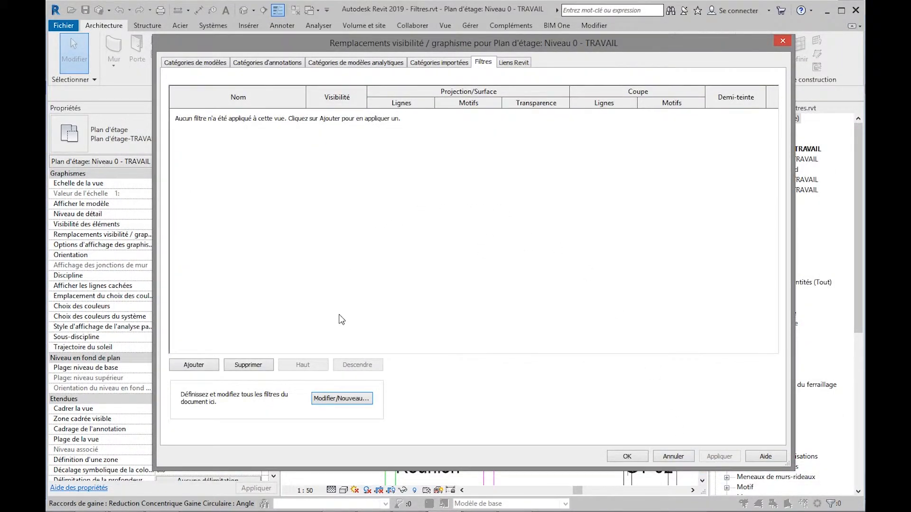
Add the DES filter to the Niveau 0 plan's visibility/graphics overrides and turn off its visibility
left_click(200, 365)
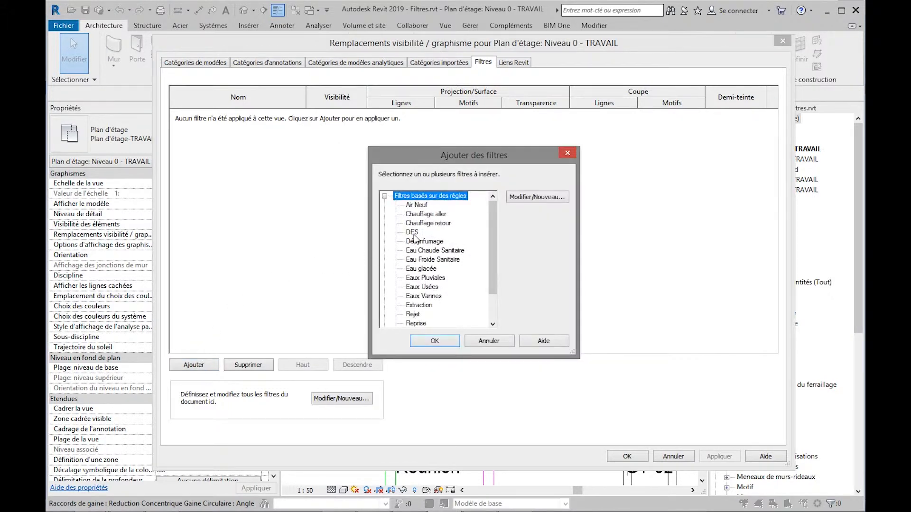
left_click(413, 232)
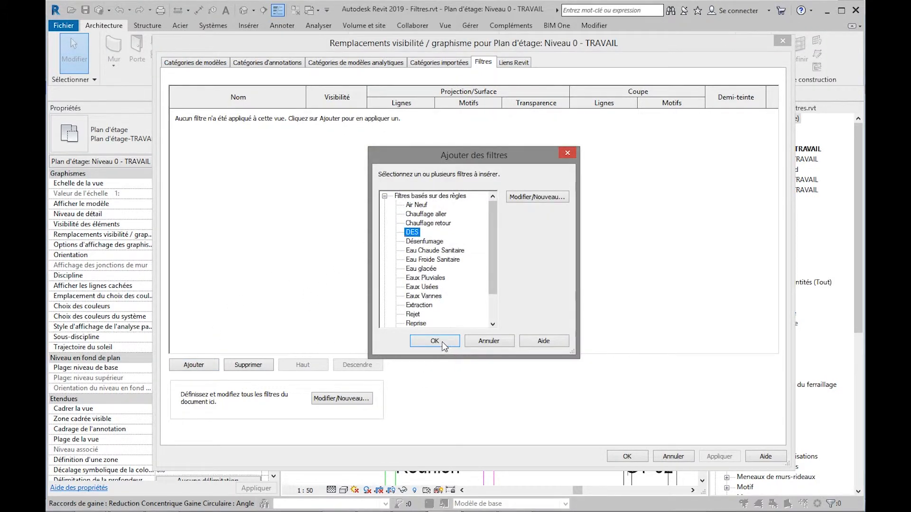
left_click(444, 343)
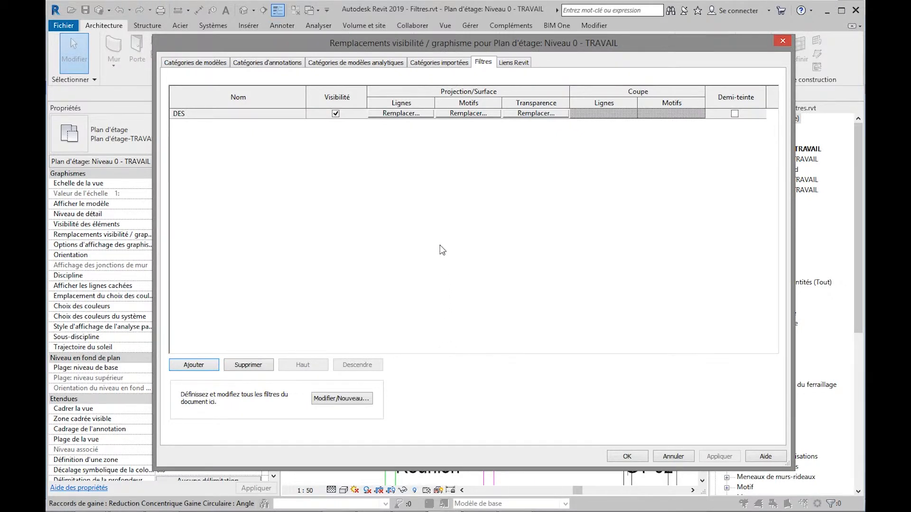
left_click(336, 114)
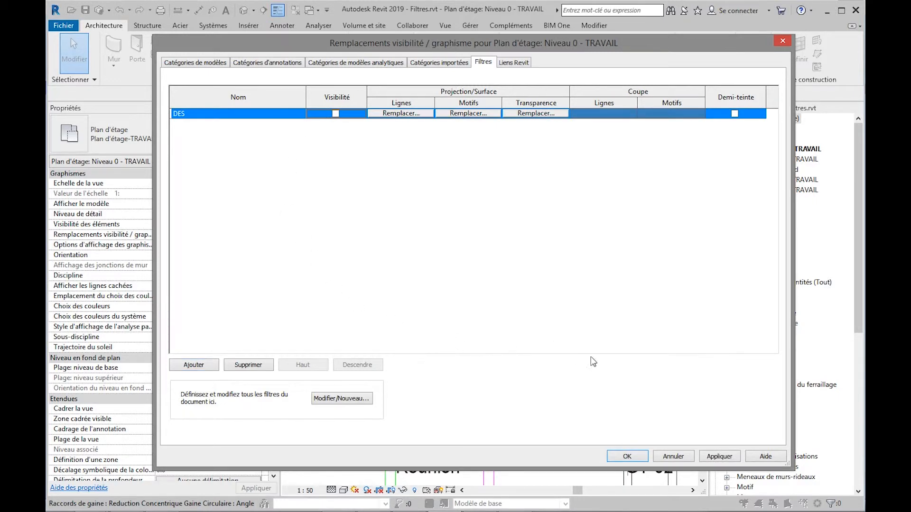
left_click(628, 456)
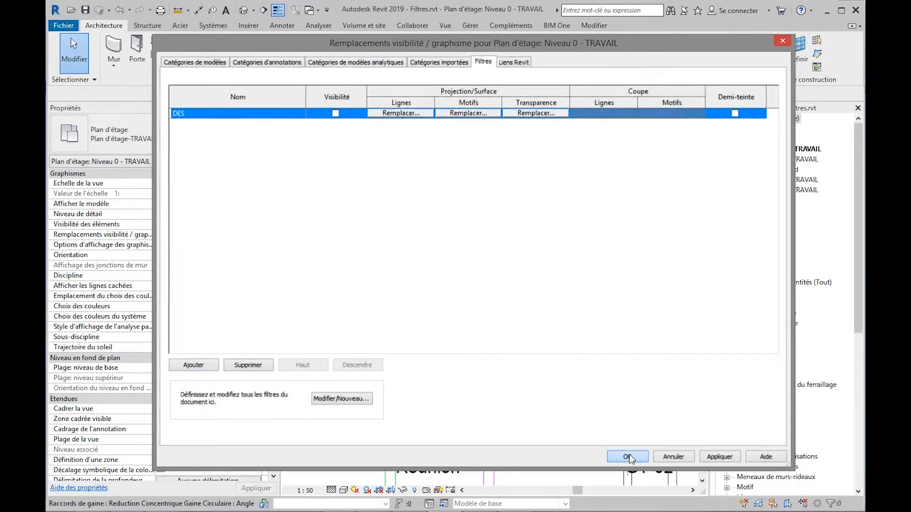
Examine the Niveau 0 plan from shaft GT 01 across to Accueil to check the DES filter's effect on the ducts
middle_click_drag(438, 253, 521, 210)
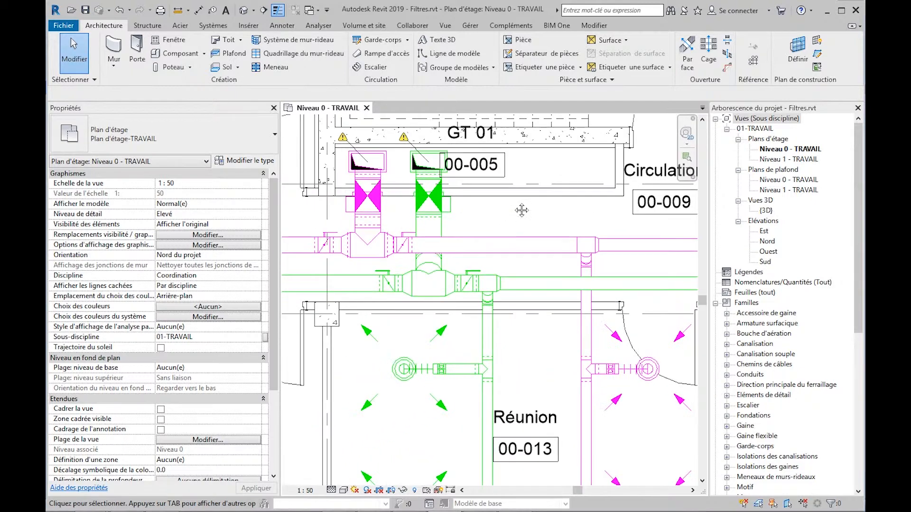
scroll(507, 216, "down", 1)
scroll(507, 223, "down", 1)
middle_click_drag(439, 373, 514, 340)
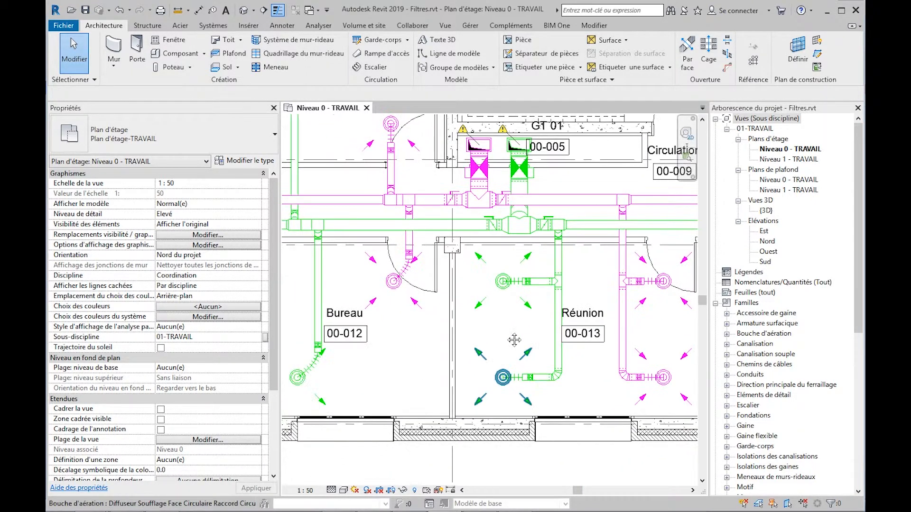
scroll(515, 340, "down", 2)
middle_click_drag(612, 313, 454, 301)
middle_click_drag(569, 315, 457, 297)
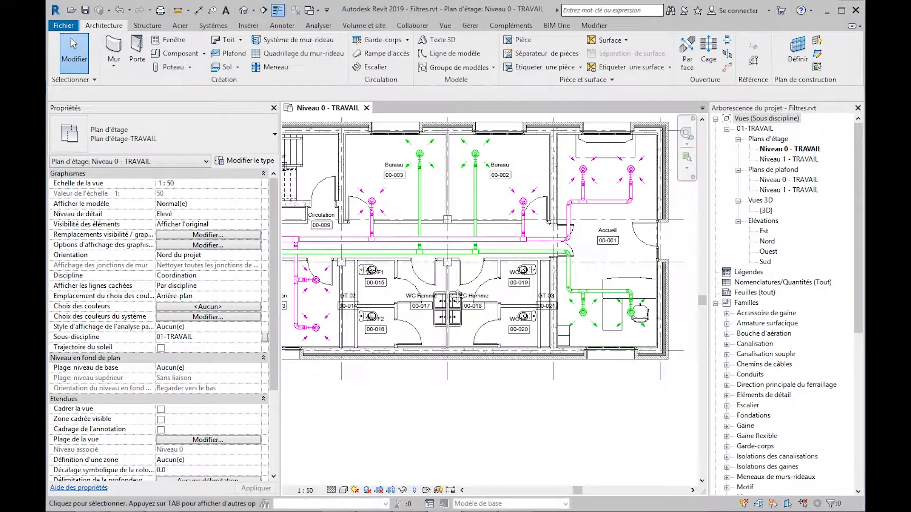